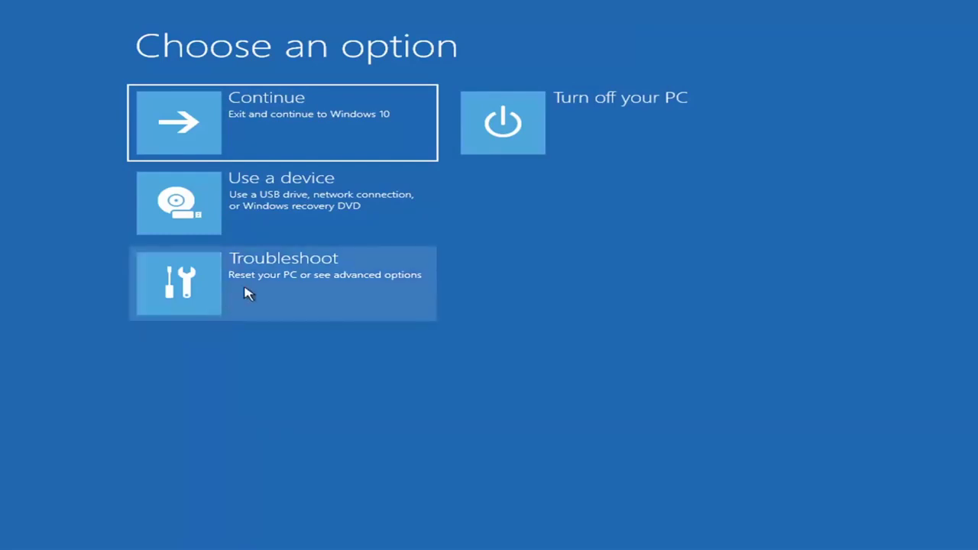
- Run Startup Repair from the advanced troubleshooting options
{"action": "left_click", "coordinate": [362, 287]}
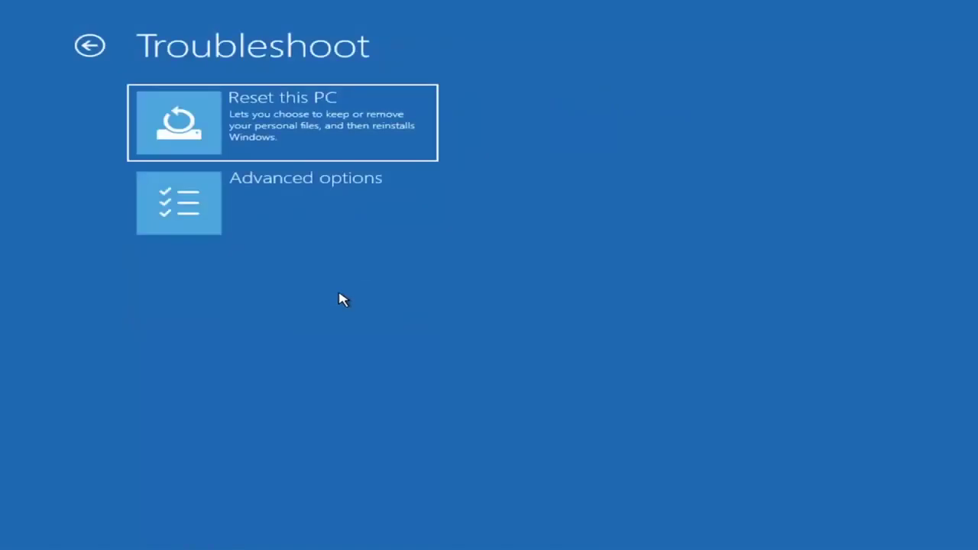
{"action": "left_click", "coordinate": [304, 207]}
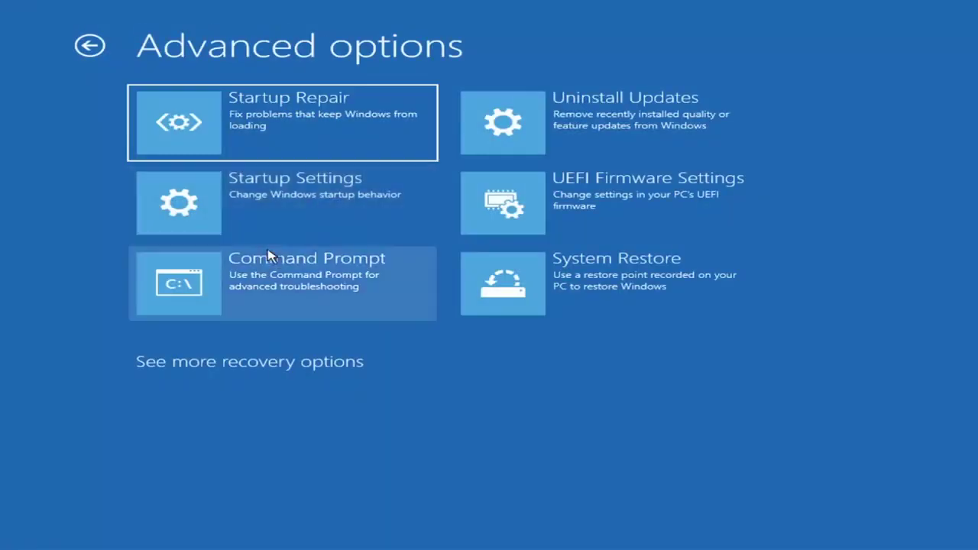
{"action": "left_click", "coordinate": [256, 134]}
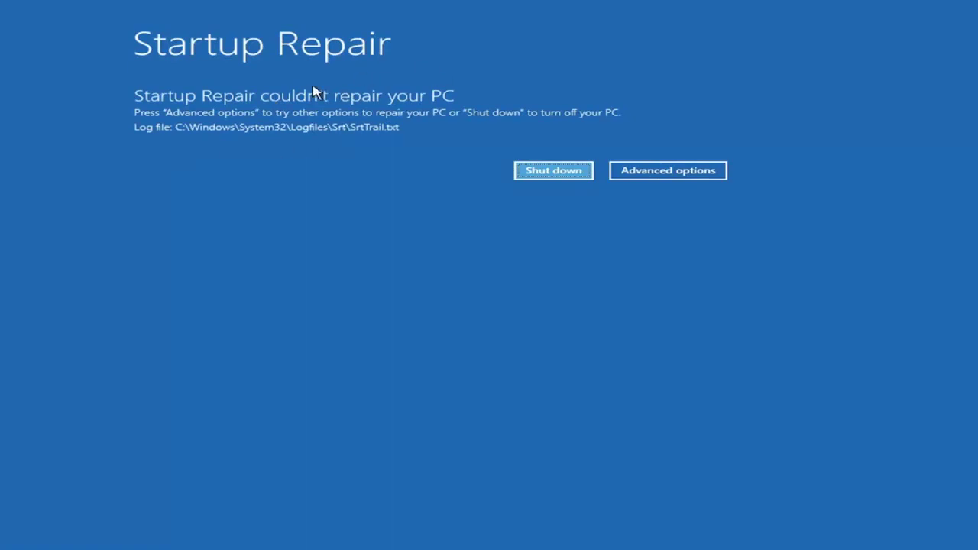
- Return to the advanced troubleshooting options and examine the Startup Settings and Uninstall Updates choices
{"action": "left_click", "coordinate": [682, 174]}
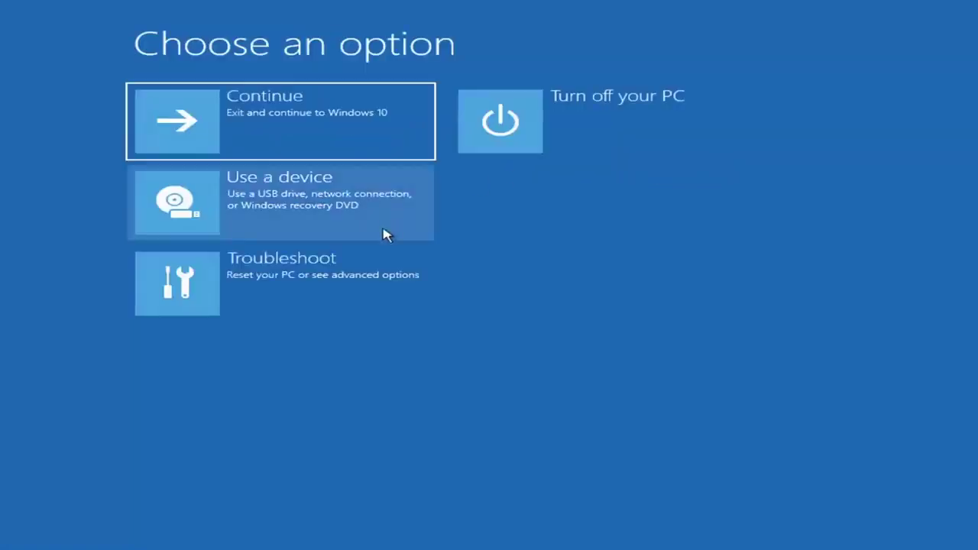
{"action": "left_click", "coordinate": [245, 294]}
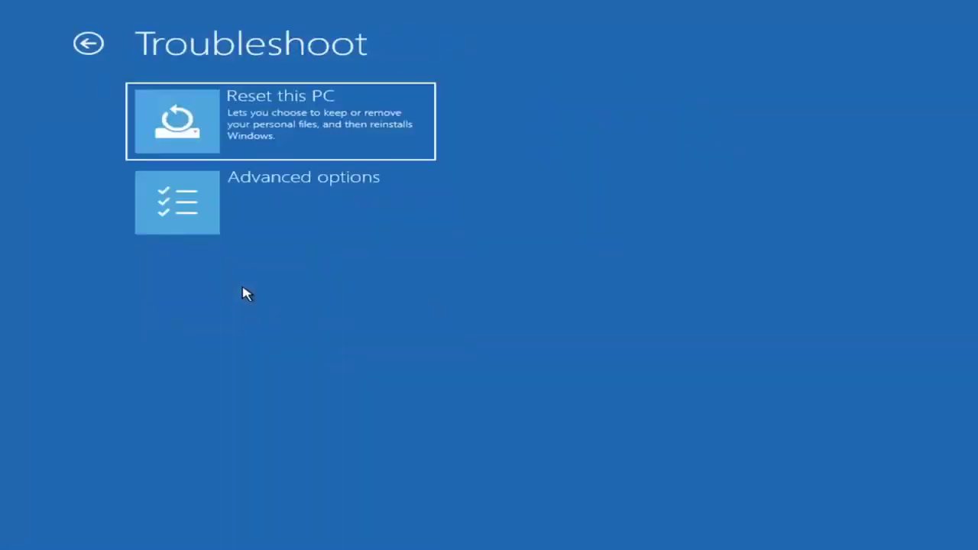
{"action": "left_click", "coordinate": [256, 215]}
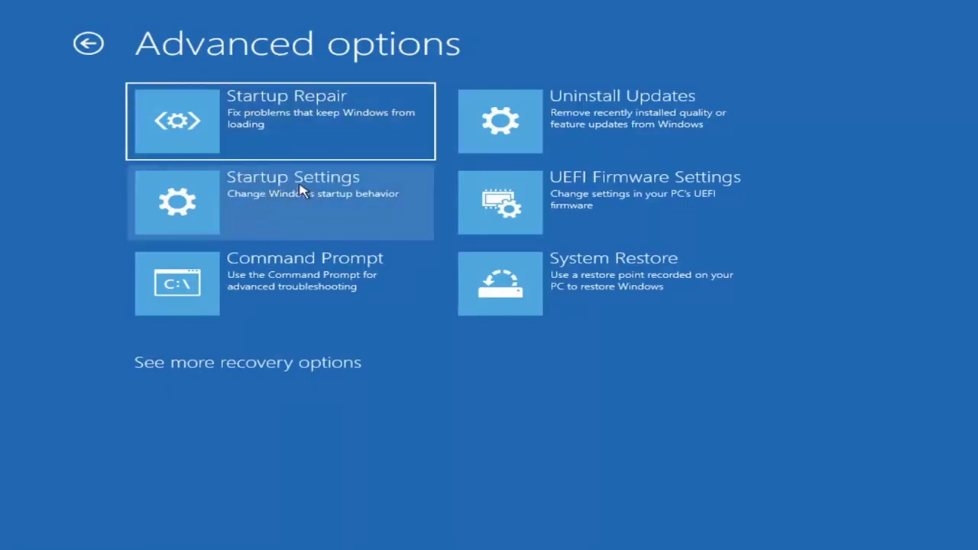
{"action": "left_click", "coordinate": [252, 203]}
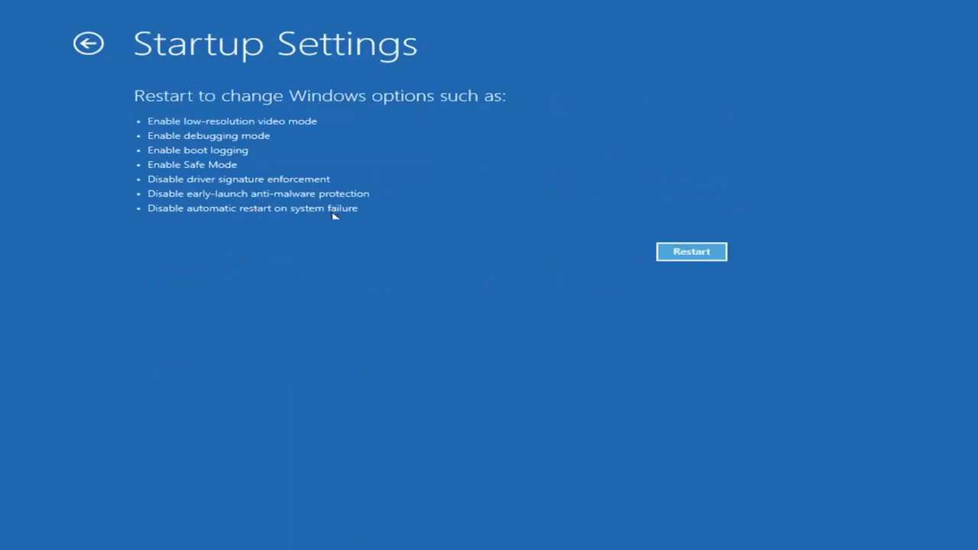
{"action": "left_click", "coordinate": [685, 261]}
{"action": "left_click", "coordinate": [84, 43]}
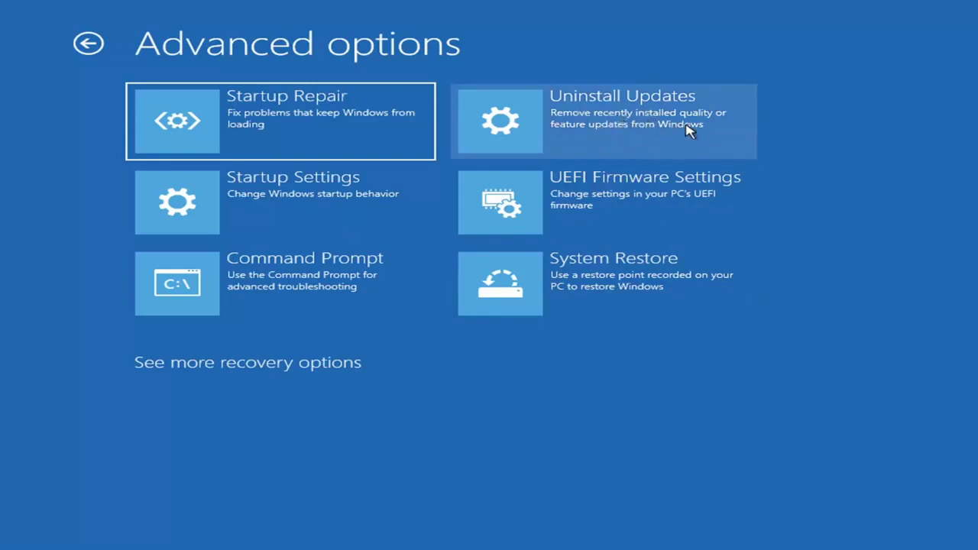
{"action": "left_click", "coordinate": [570, 124]}
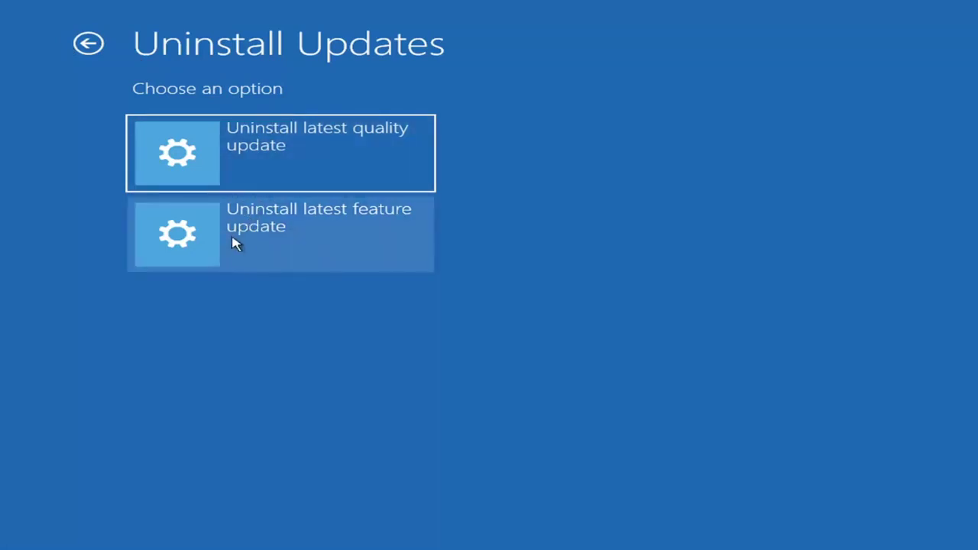
{"action": "left_click", "coordinate": [88, 43]}
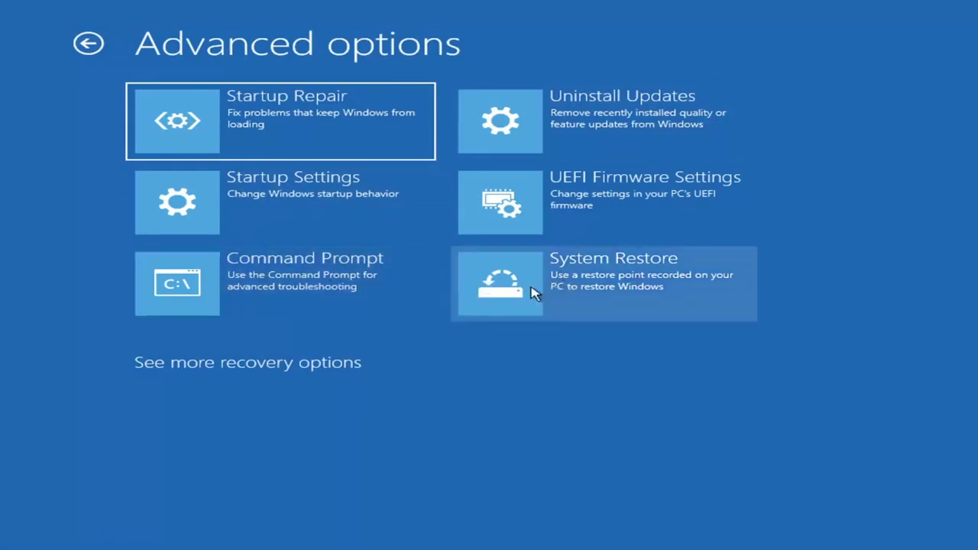
- Restore the system to the "Before Updates" restore point of 7/9/2021 12:37:05 PM and restart the computer, dismissing the completion message
{"action": "left_click", "coordinate": [635, 299]}
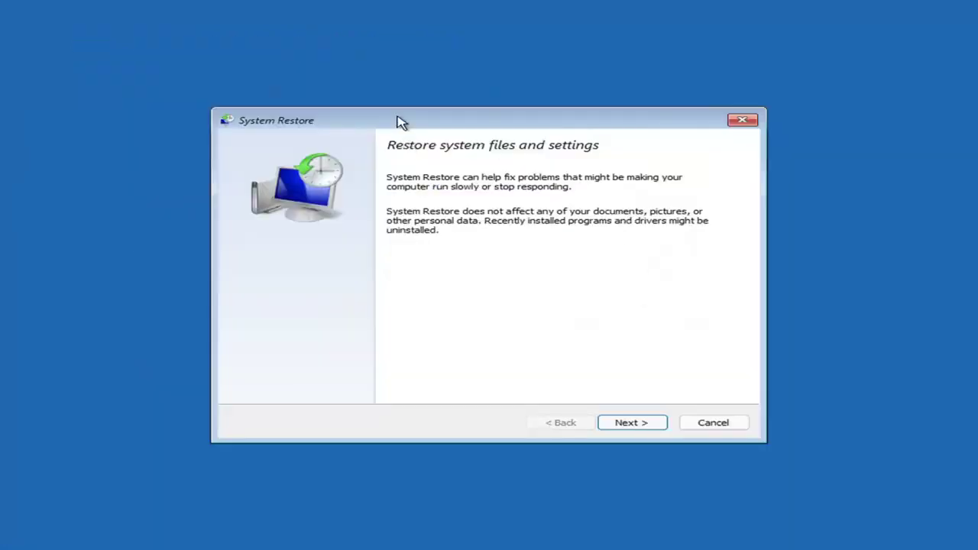
{"action": "left_click", "coordinate": [622, 423]}
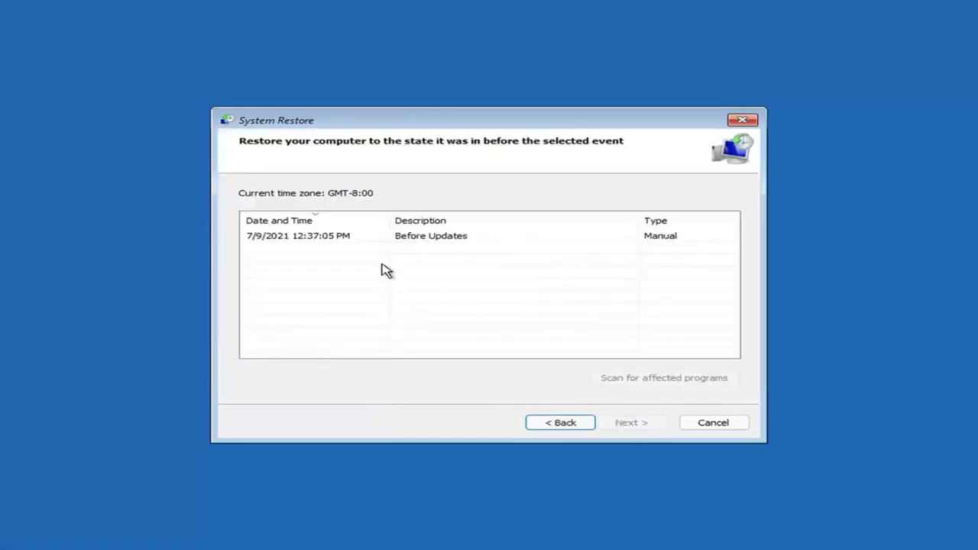
{"action": "left_click", "coordinate": [305, 242]}
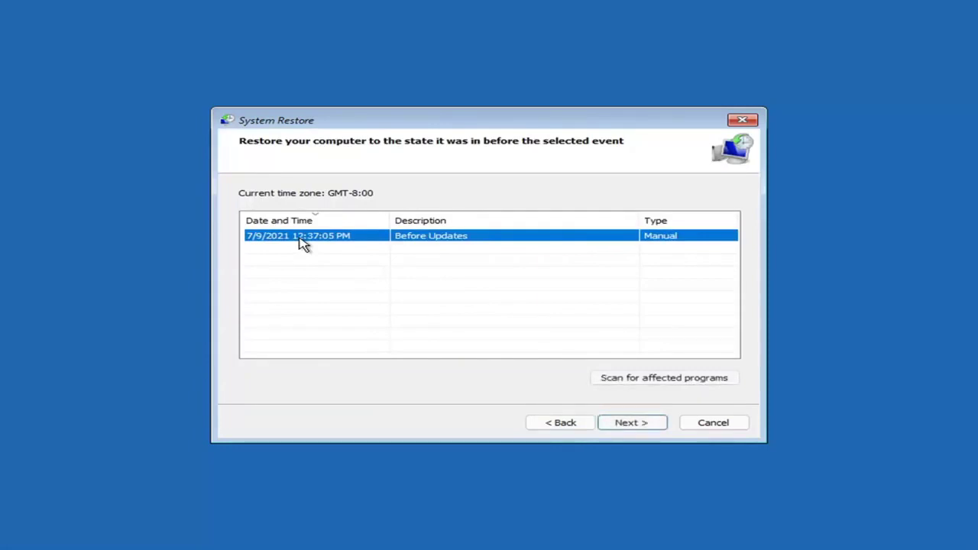
{"action": "left_click", "coordinate": [644, 425]}
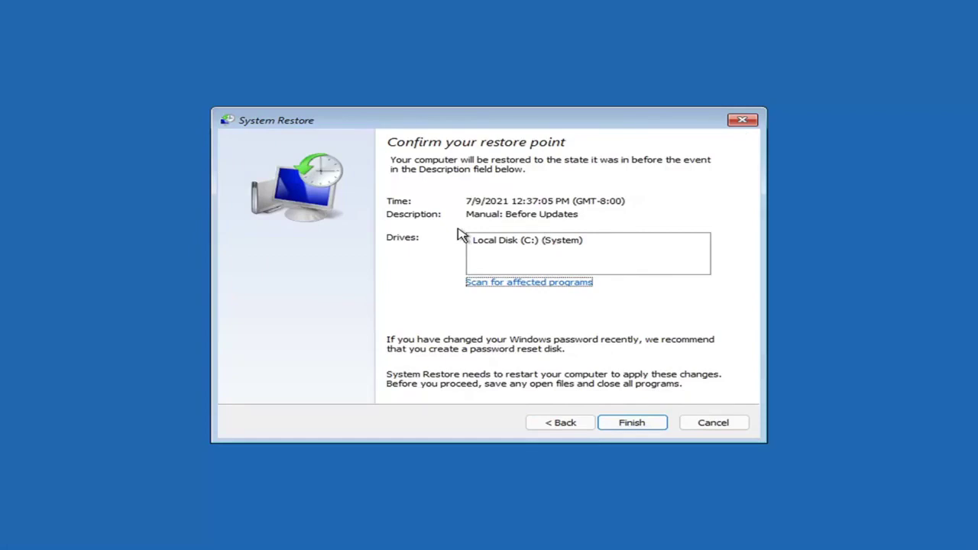
{"action": "left_click", "coordinate": [632, 427]}
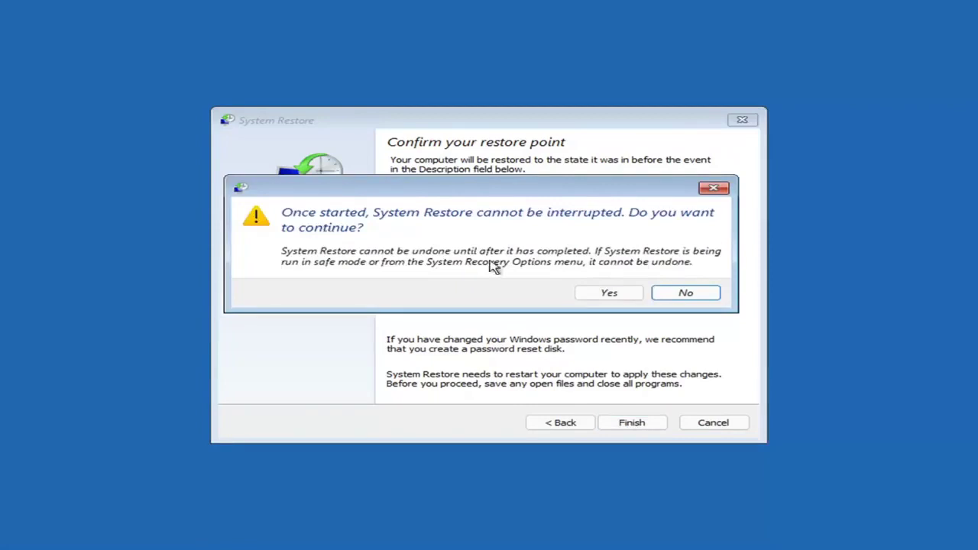
{"action": "left_click", "coordinate": [610, 297]}
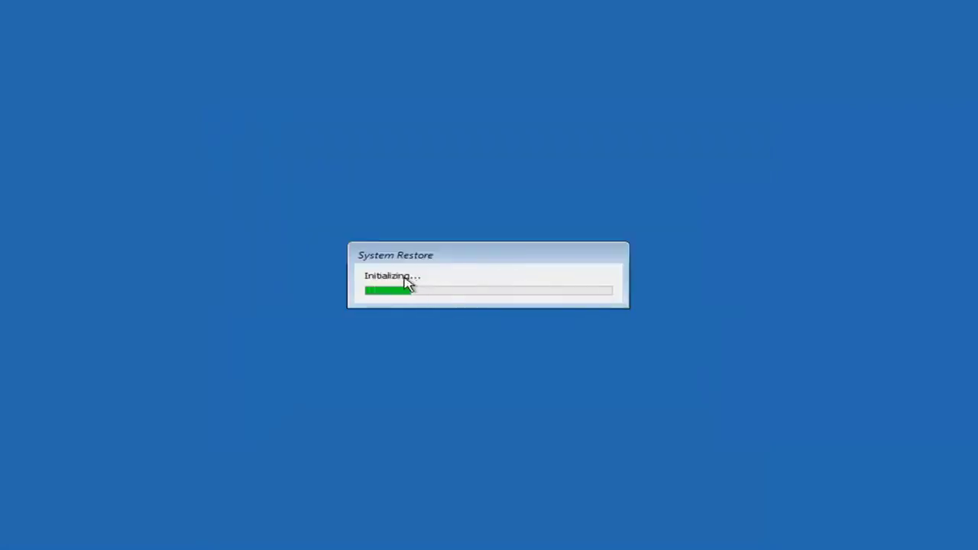
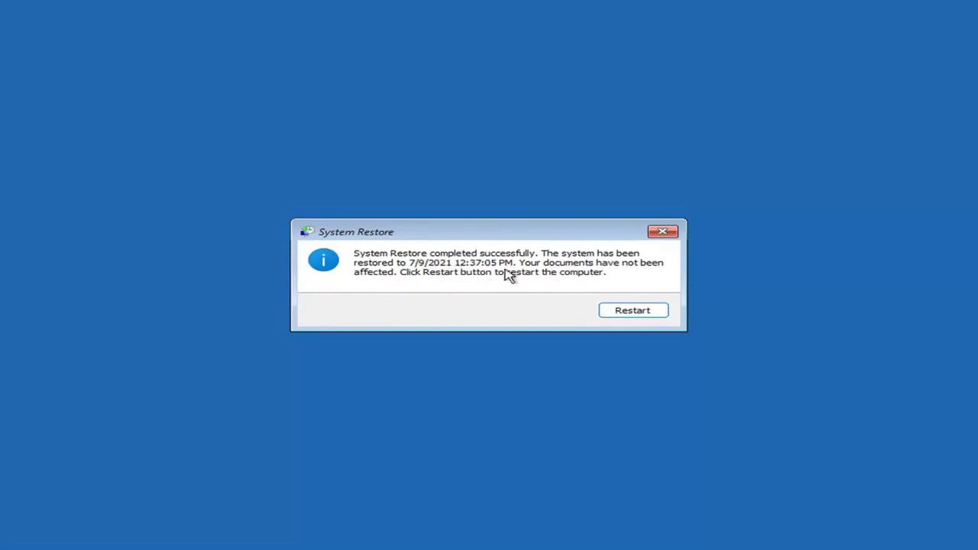
{"action": "left_click", "coordinate": [626, 312]}
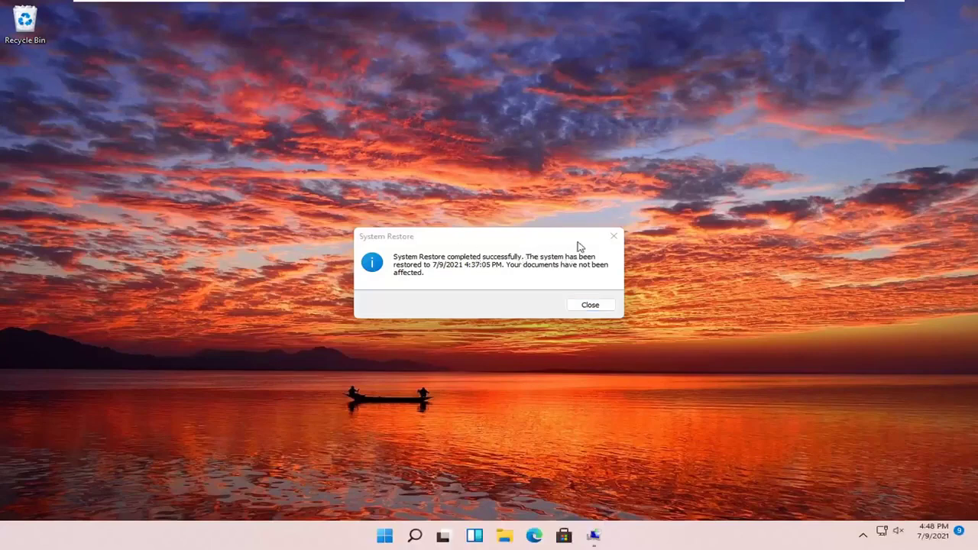
{"action": "left_click", "coordinate": [613, 236]}
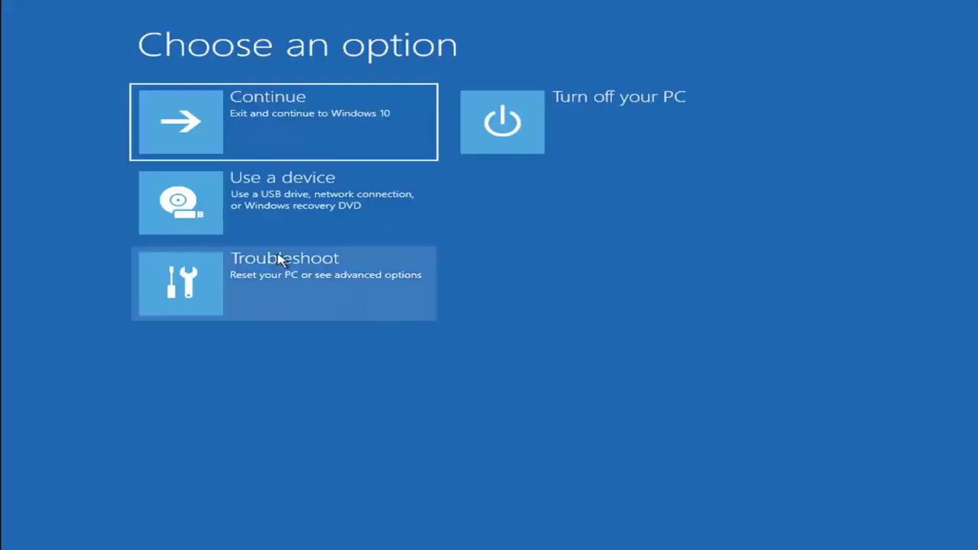
- Examine the Reset this PC choices for keeping or removing personal files, and return to the initial recovery options
{"action": "left_click", "coordinate": [285, 290]}
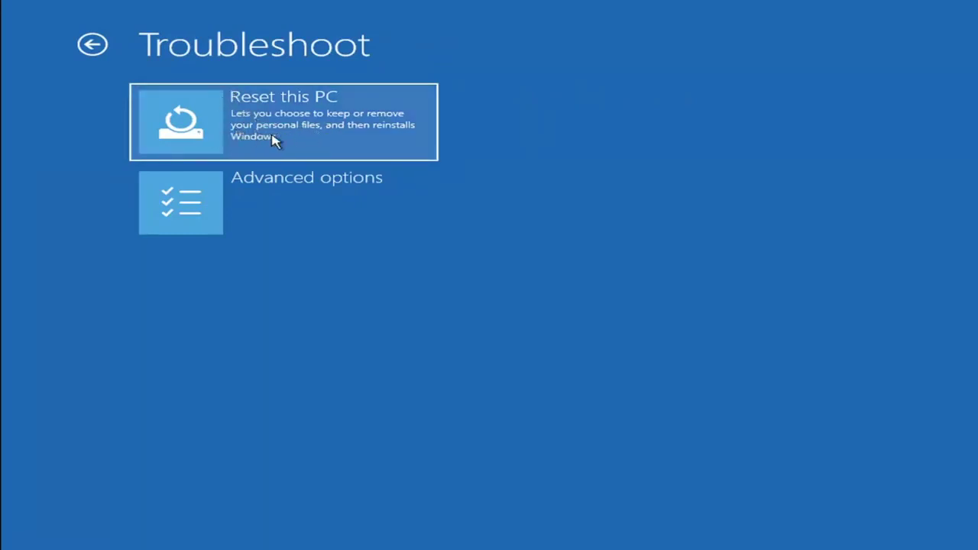
{"action": "left_click", "coordinate": [322, 141]}
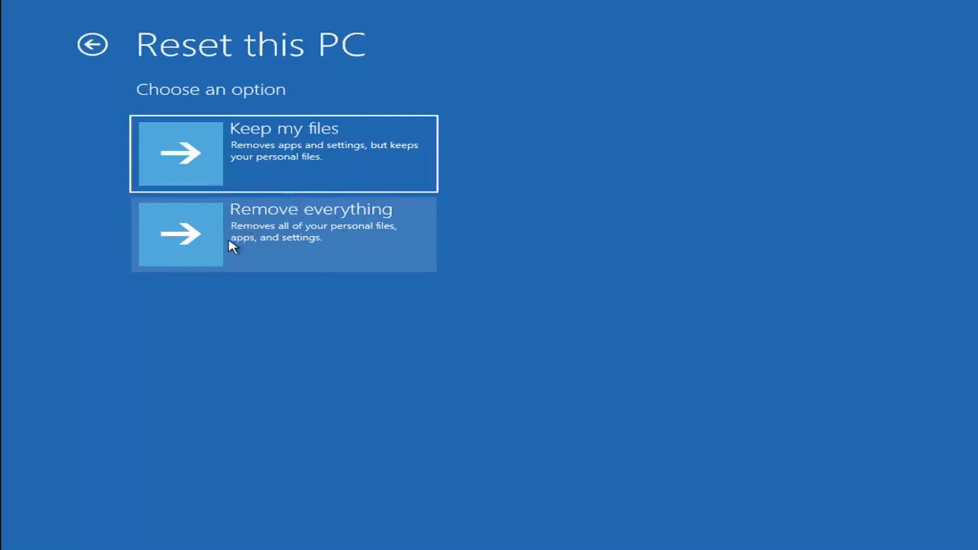
{"action": "left_click", "coordinate": [274, 143]}
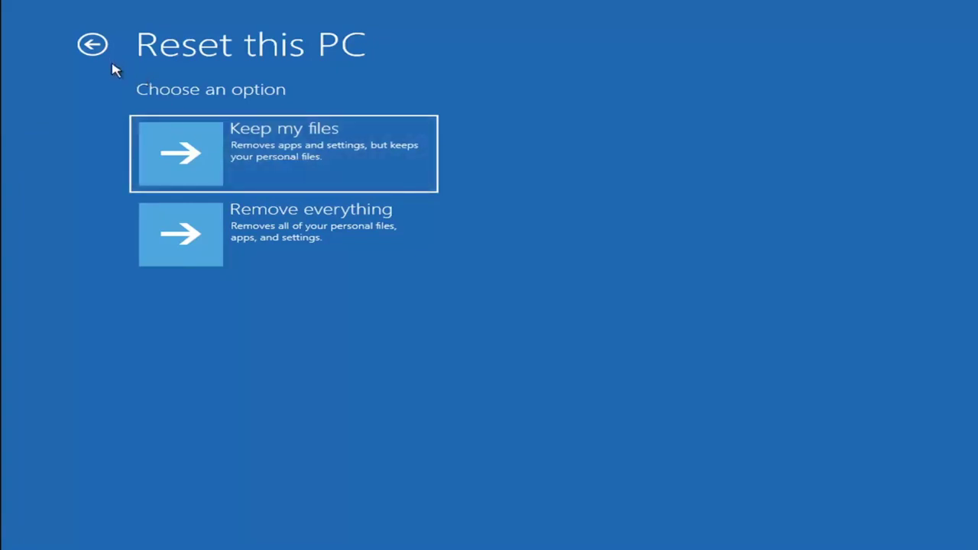
{"action": "left_click", "coordinate": [93, 46]}
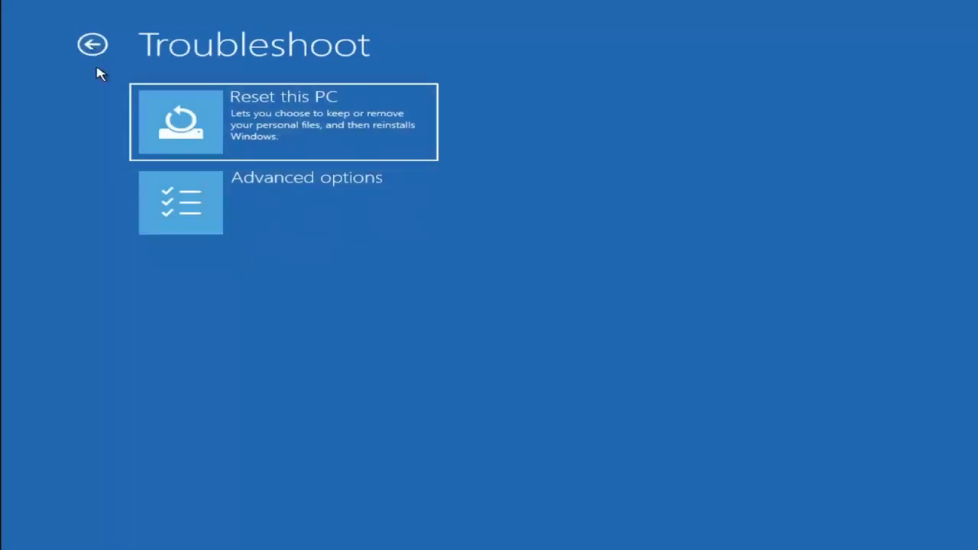
{"action": "left_click", "coordinate": [93, 45]}
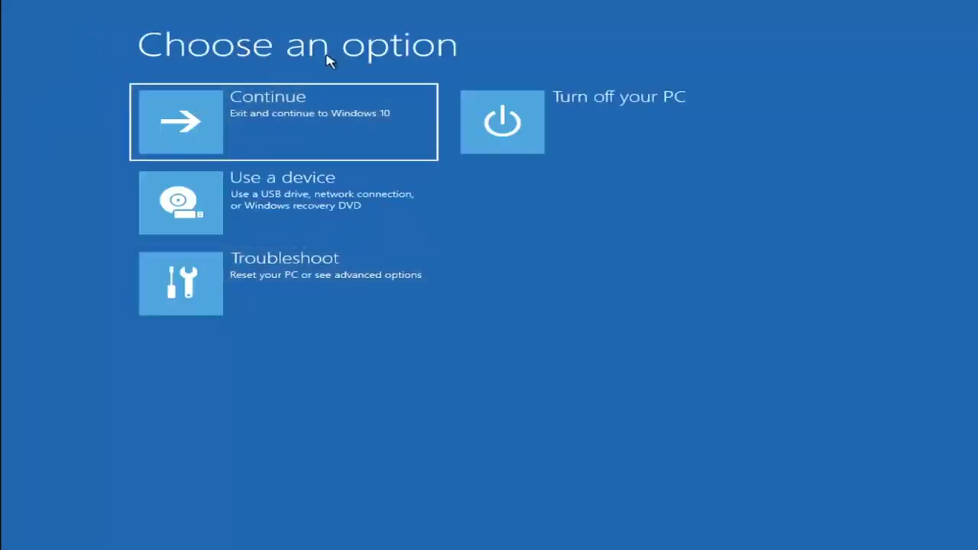
- Open the Command Prompt from the advanced troubleshooting options
{"action": "left_click", "coordinate": [298, 289]}
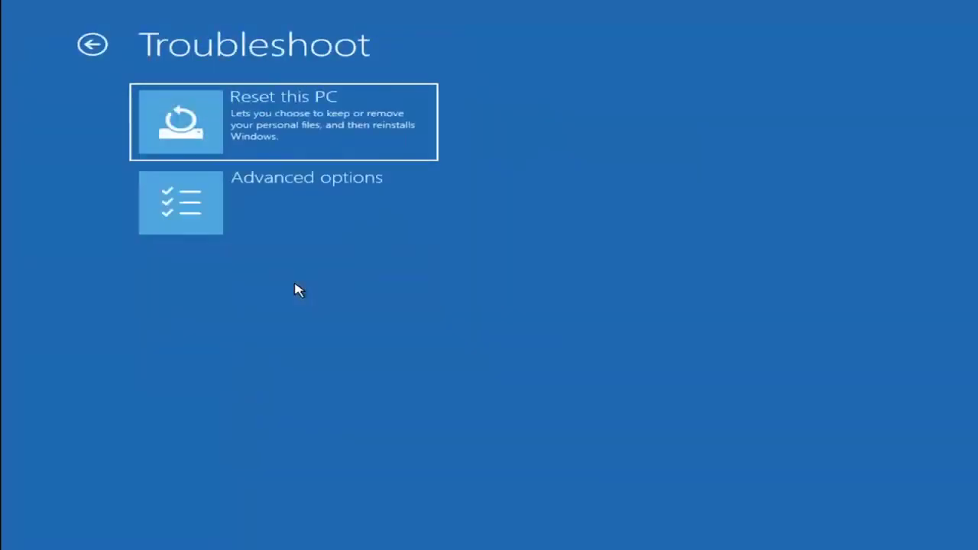
{"action": "left_click", "coordinate": [213, 213]}
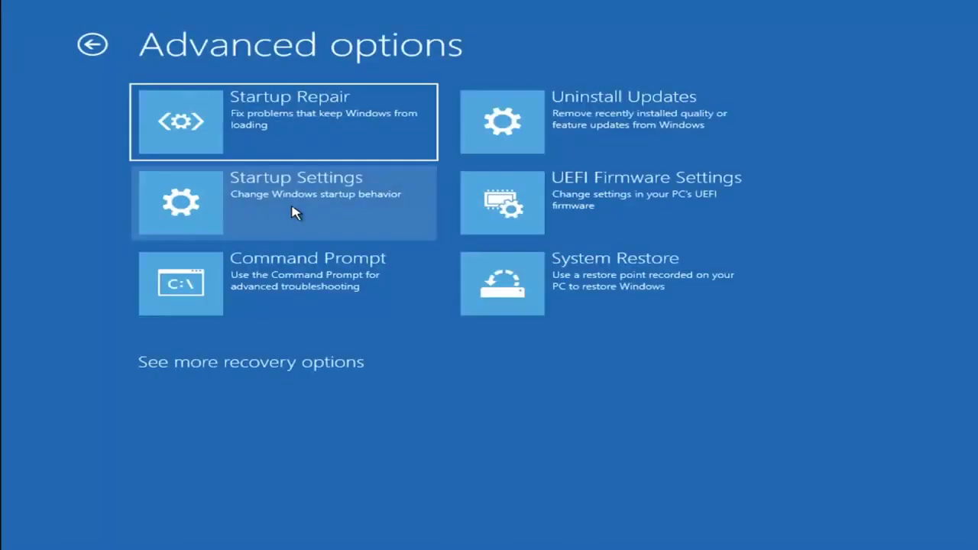
{"action": "left_click", "coordinate": [256, 300]}
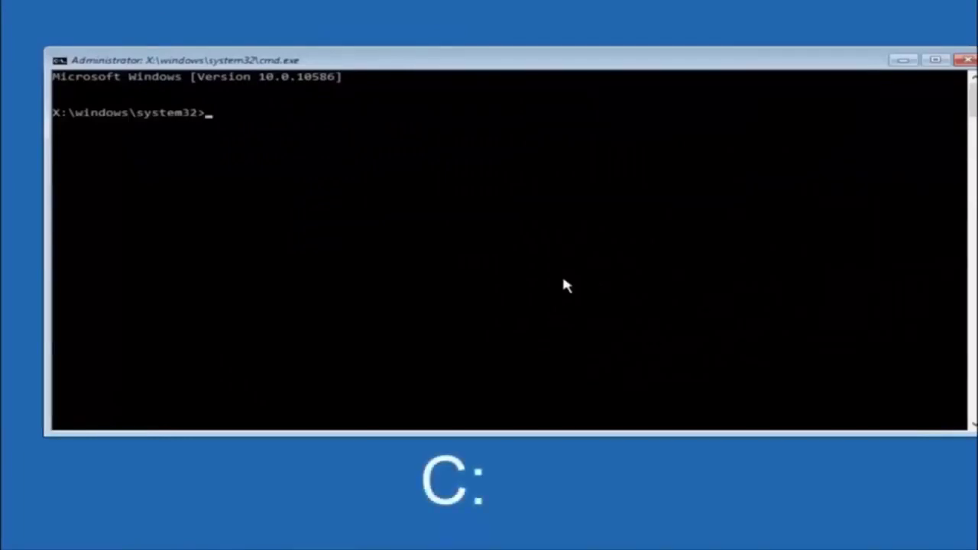
- Switch to drive C: and list its directory contents with dir
{"action": "type", "text": "c:"}
{"action": "key", "text": "Return"}
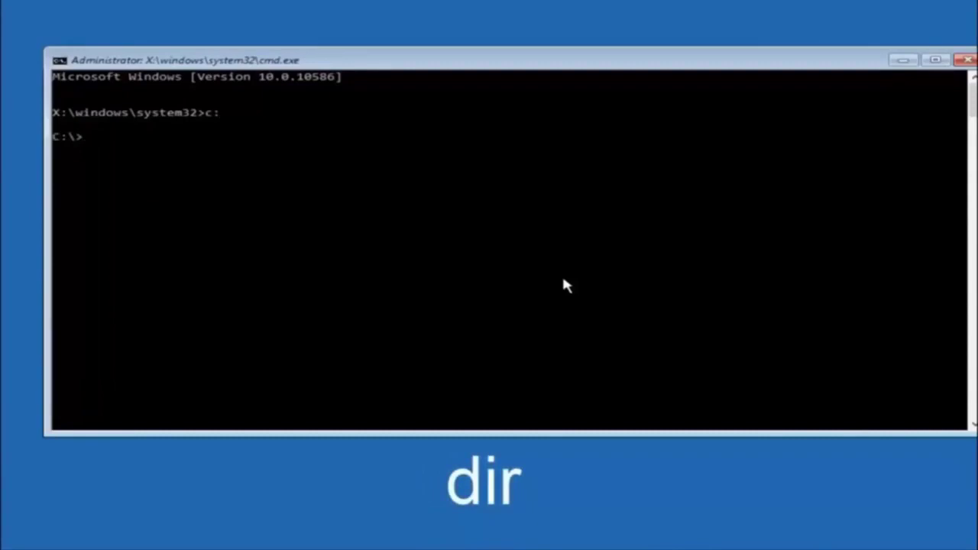
{"action": "type", "text": "dir"}
{"action": "key", "text": "Return"}
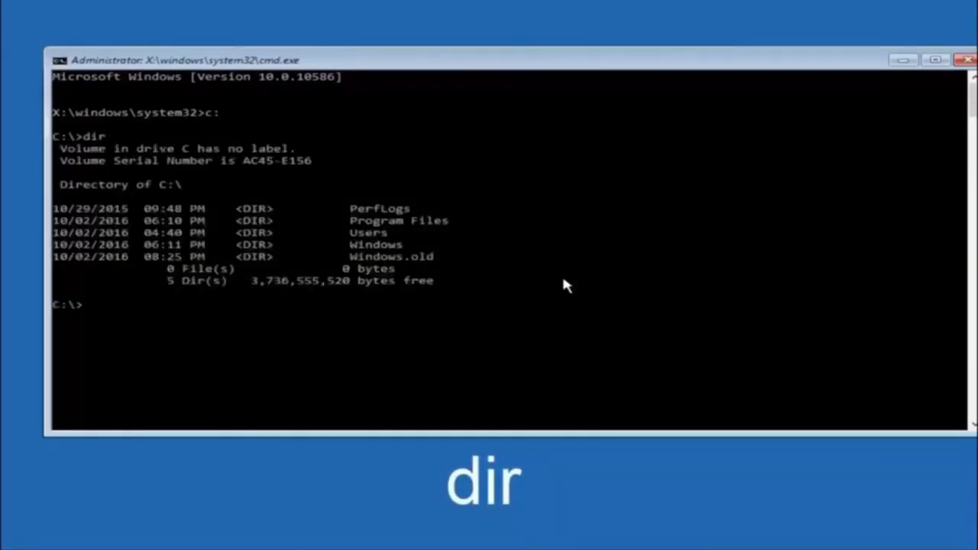
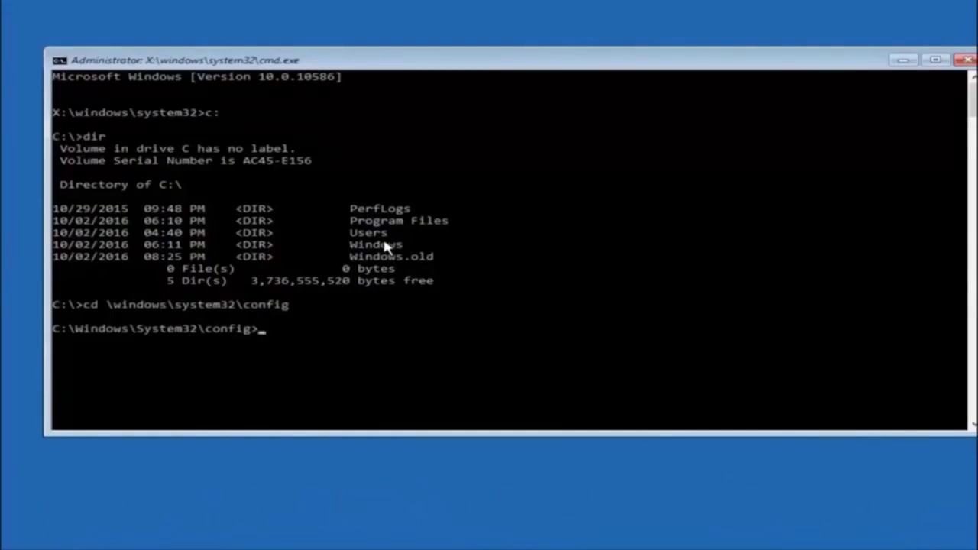
- In C:\Windows\System32\config, create a folder named backup and copy all files (*.*) into it
{"action": "type", "text": "md "}
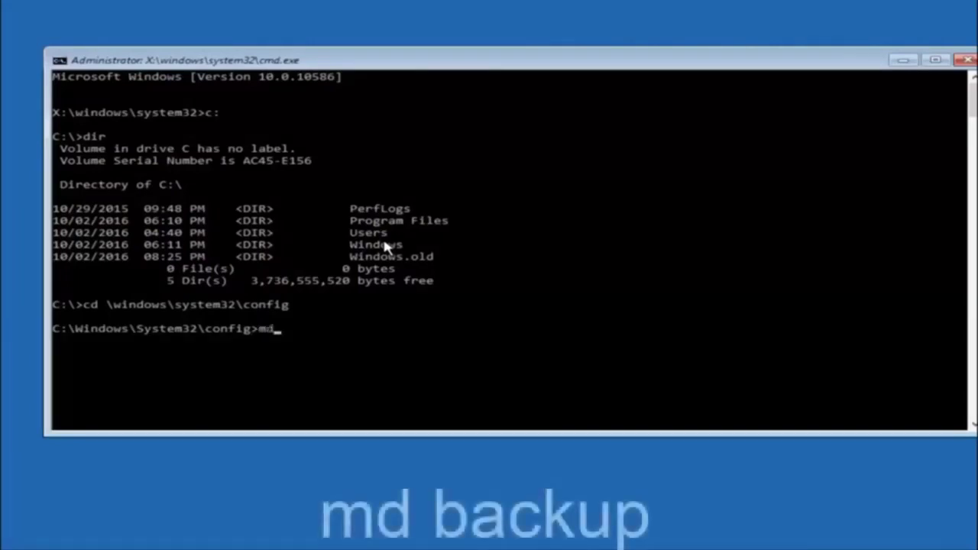
{"action": "type", "text": "backup"}
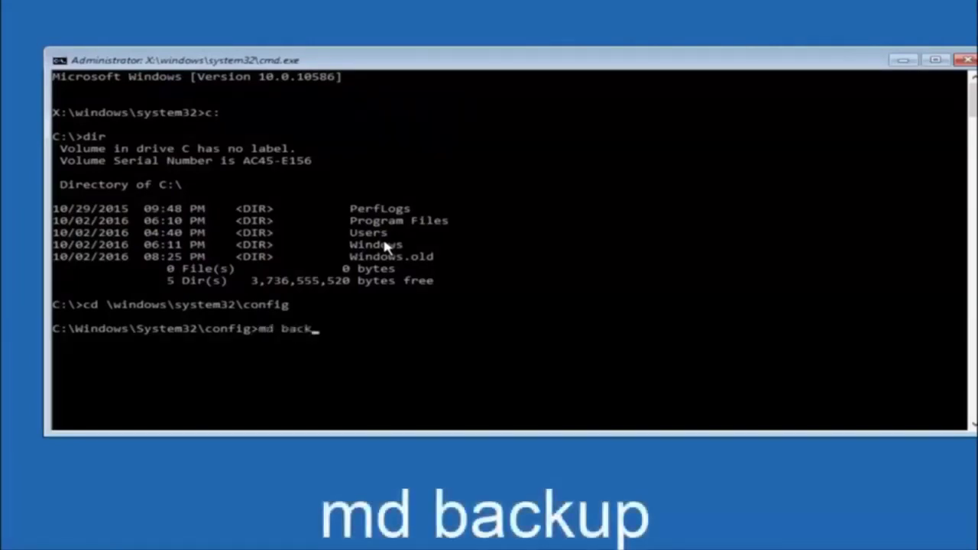
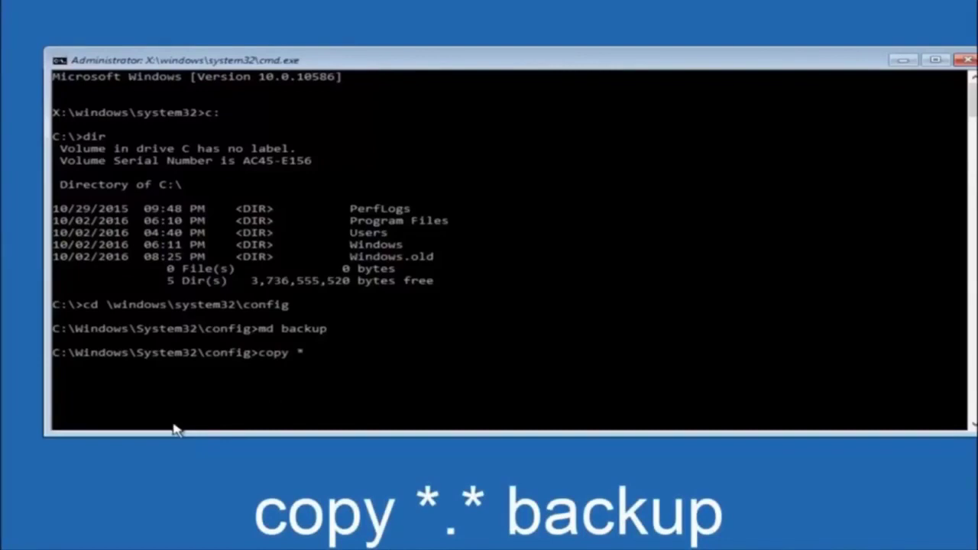
{"action": "type", "text": ".* backup"}
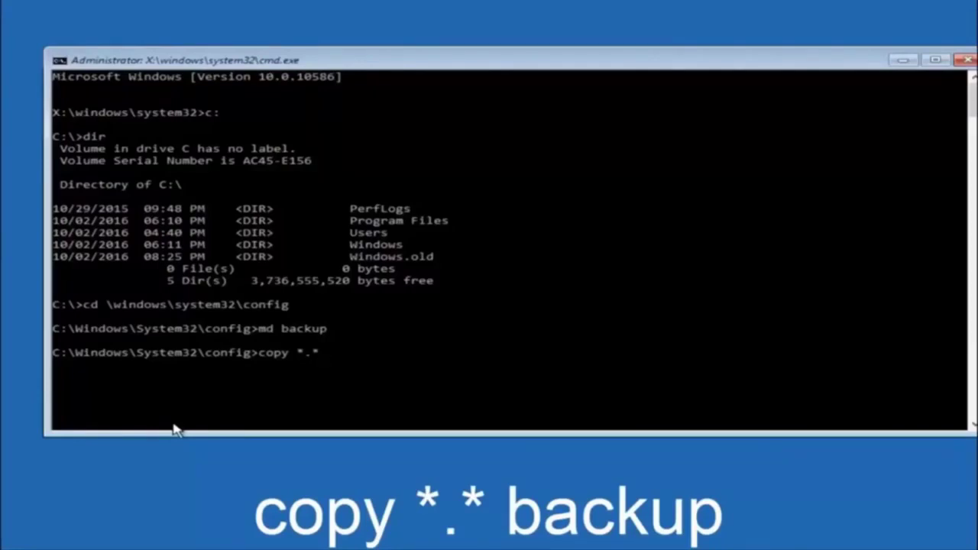
{"action": "type", "text": " backup"}
{"action": "key", "text": "Return"}
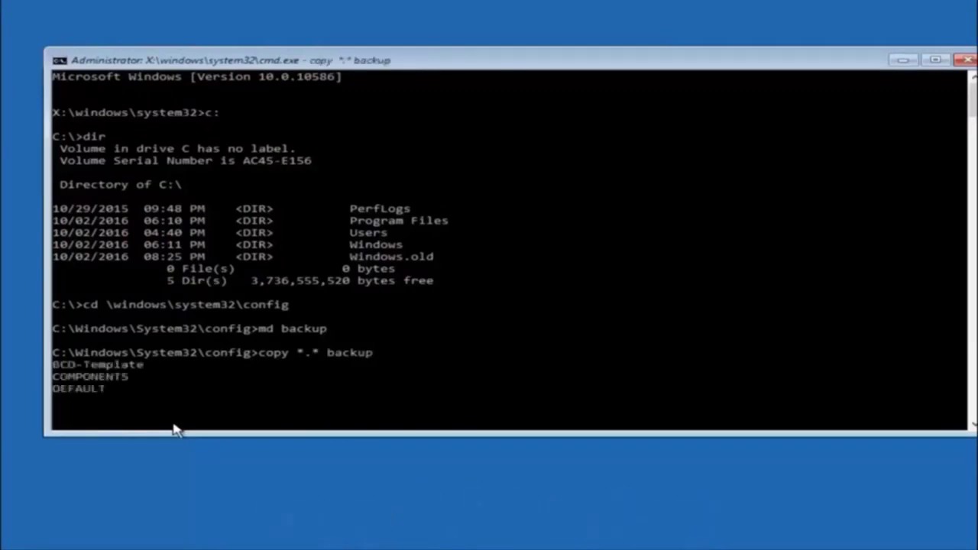
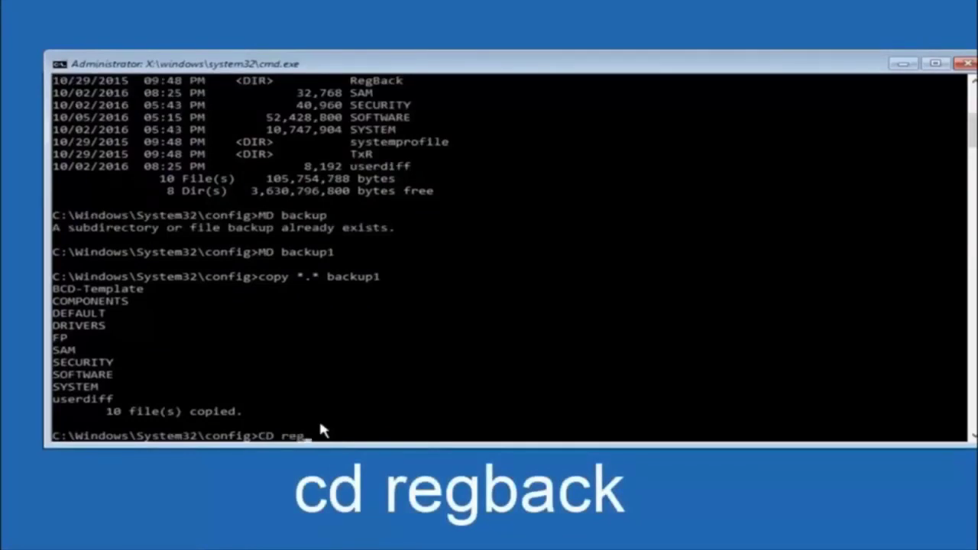
- Change into the regback folder inside config and list its contents with dir
{"action": "type", "text": "baback"}
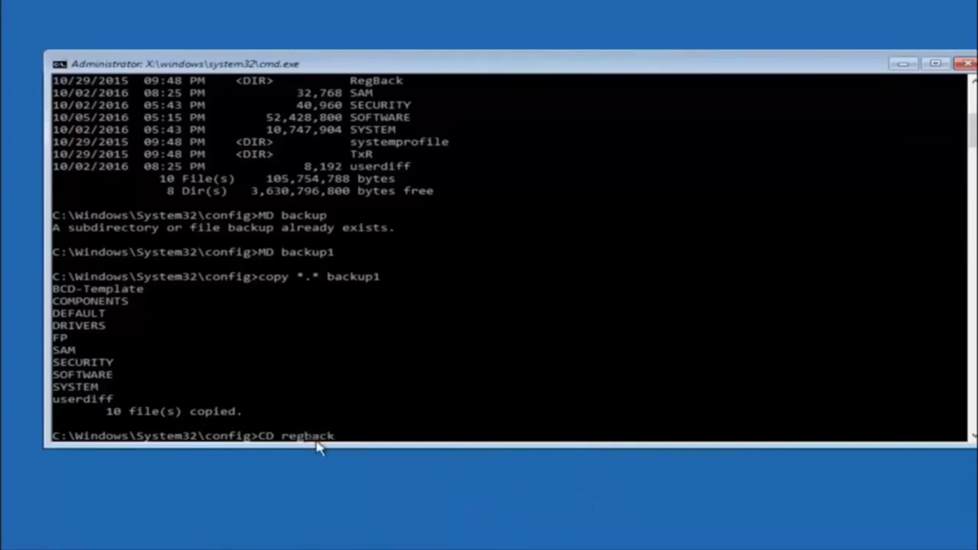
{"action": "key", "text": "Return"}
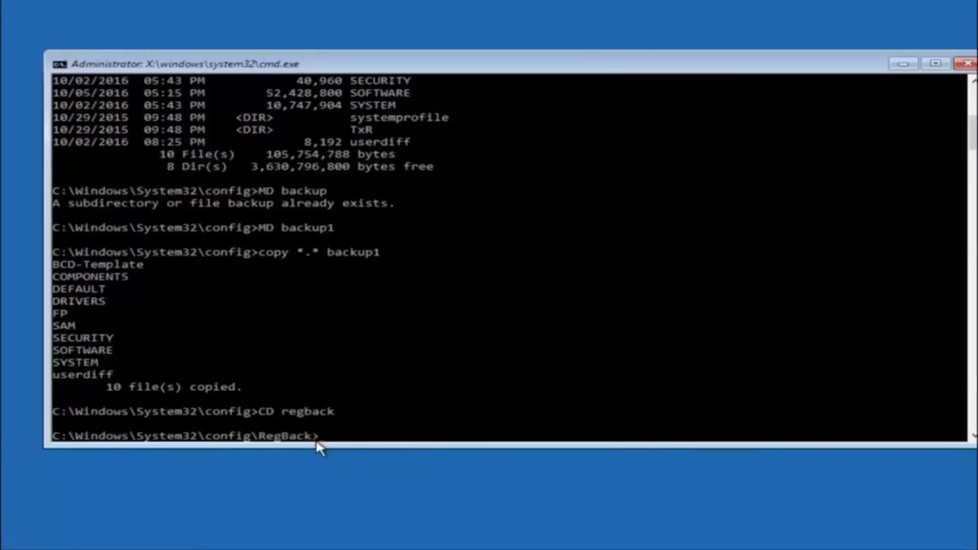
{"action": "type", "text": "dir"}
{"action": "key", "text": "Return"}
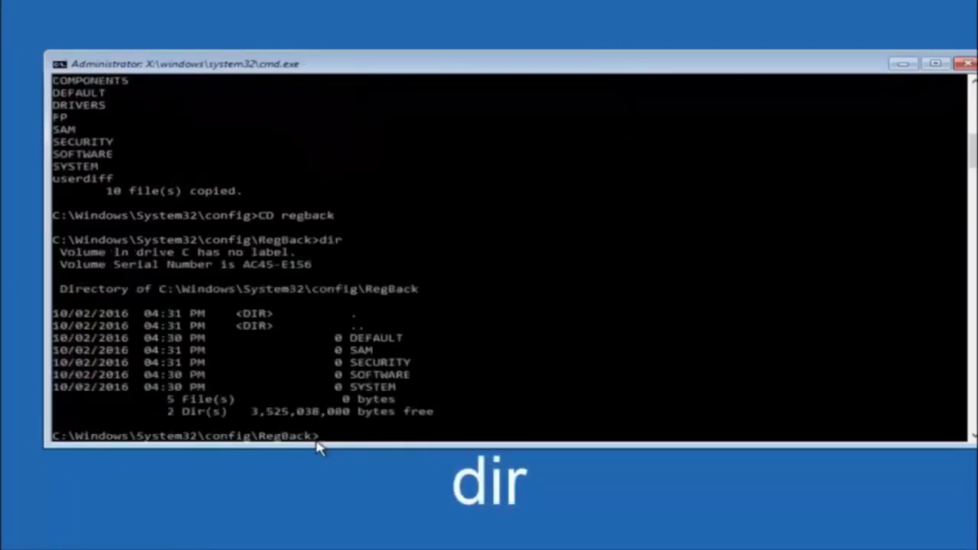
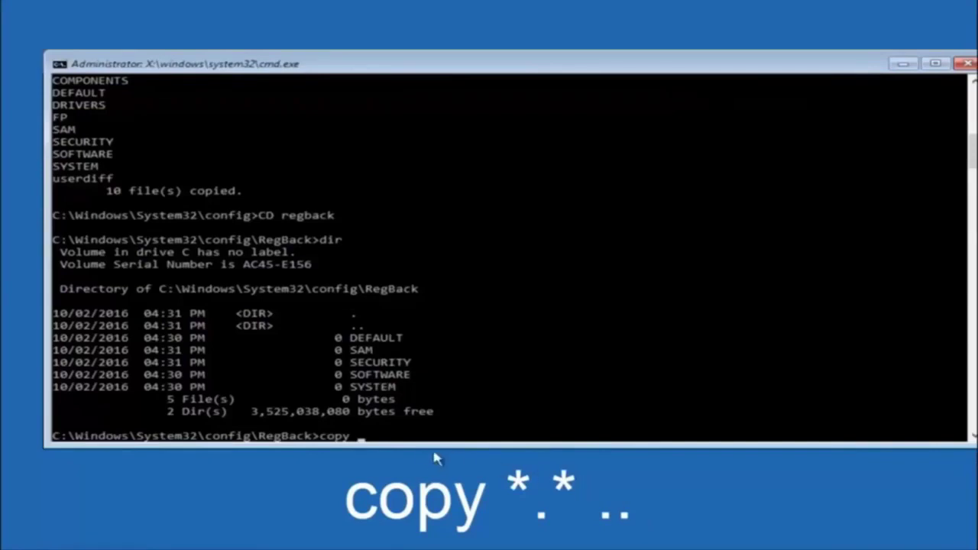
- Copy all RegBack files (*.*) into the parent config folder, overwriting all existing files, and close the Command Prompt
{"action": "left_click", "coordinate": [363, 437]}
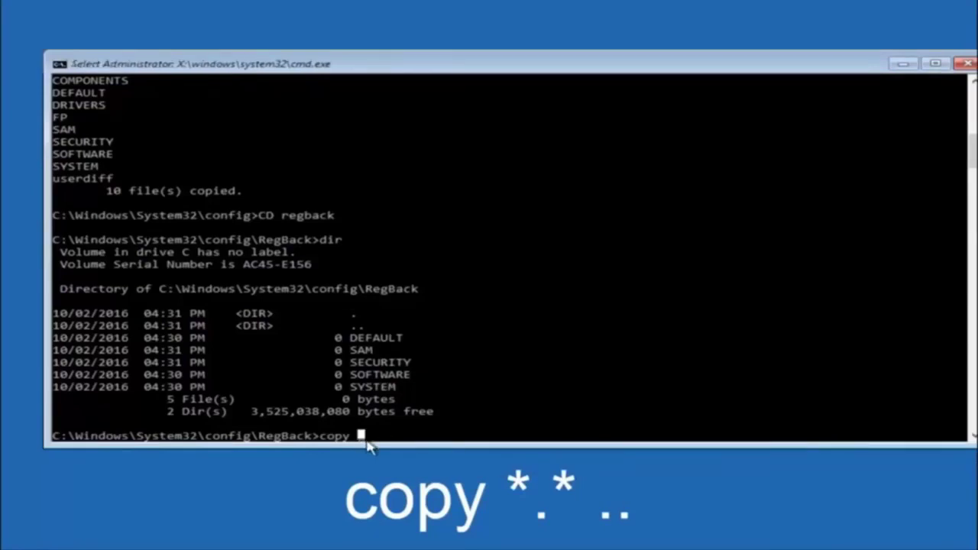
{"action": "type", "text": "*.*"}
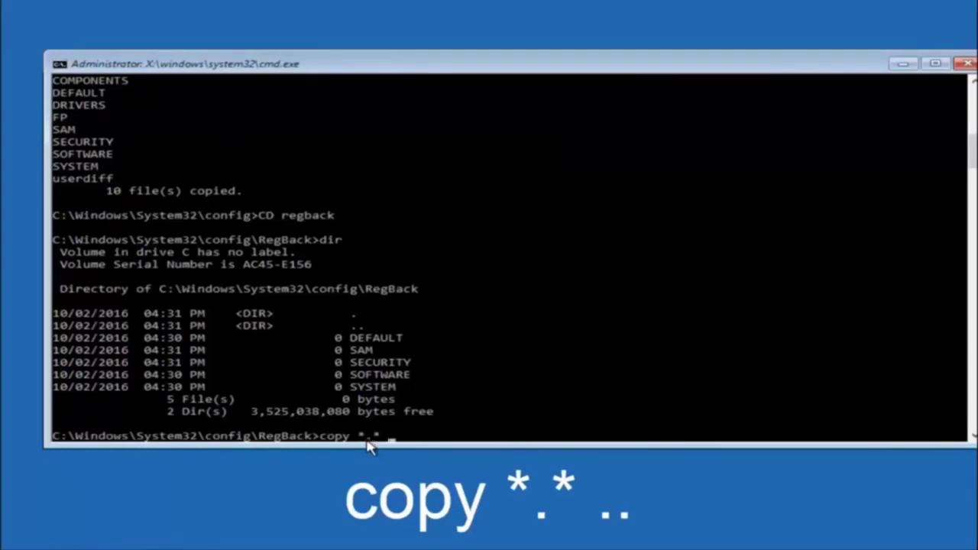
{"action": "type", "text": " .."}
{"action": "key", "text": "Return"}
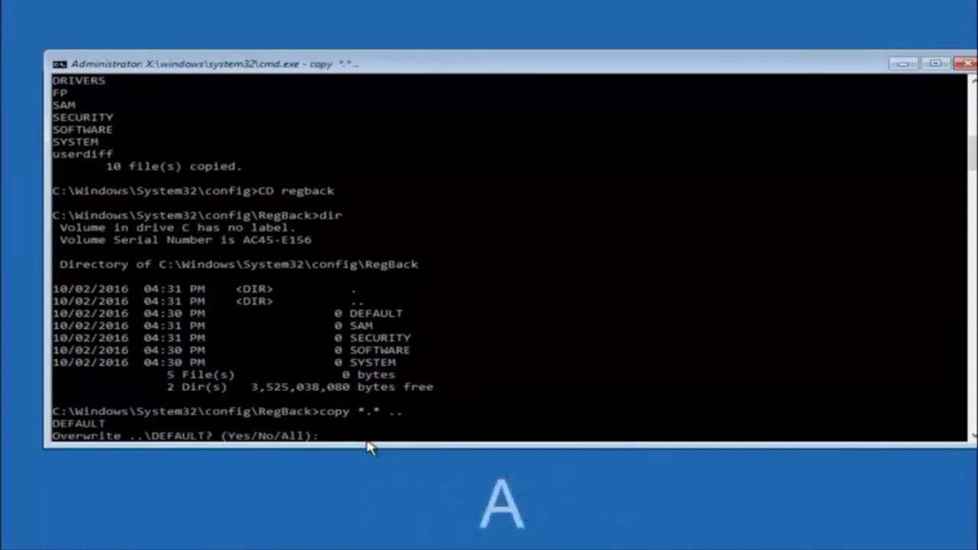
{"action": "type", "text": "A"}
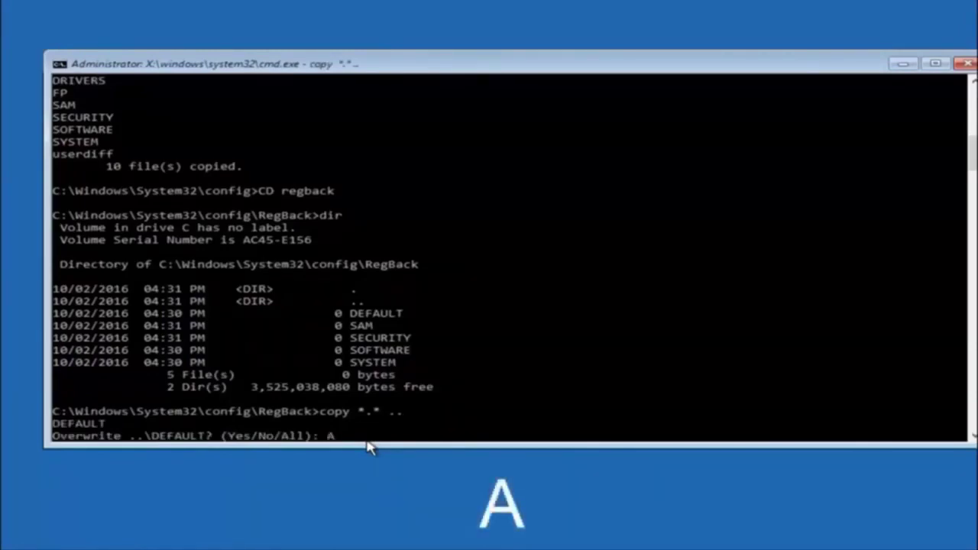
{"action": "key", "text": "Return"}
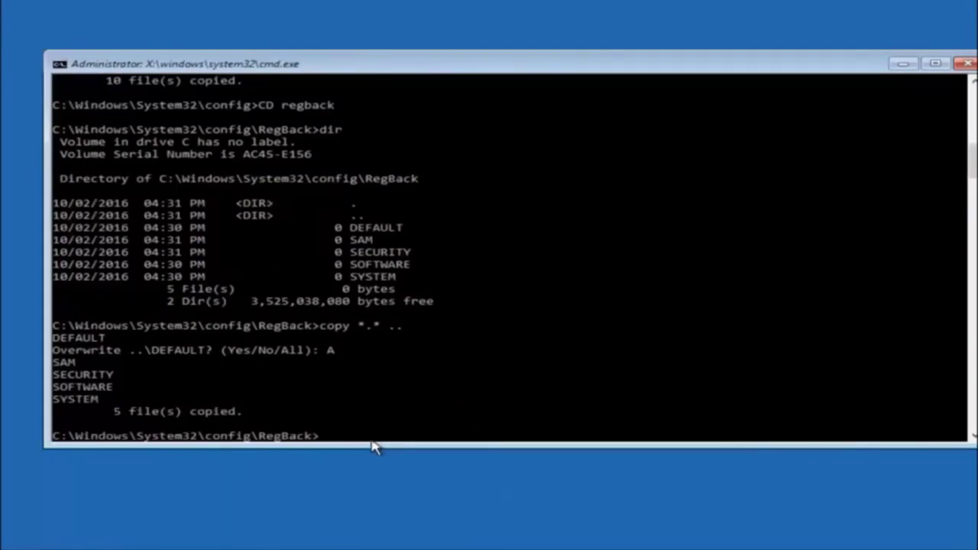
{"action": "left_click", "coordinate": [966, 64]}
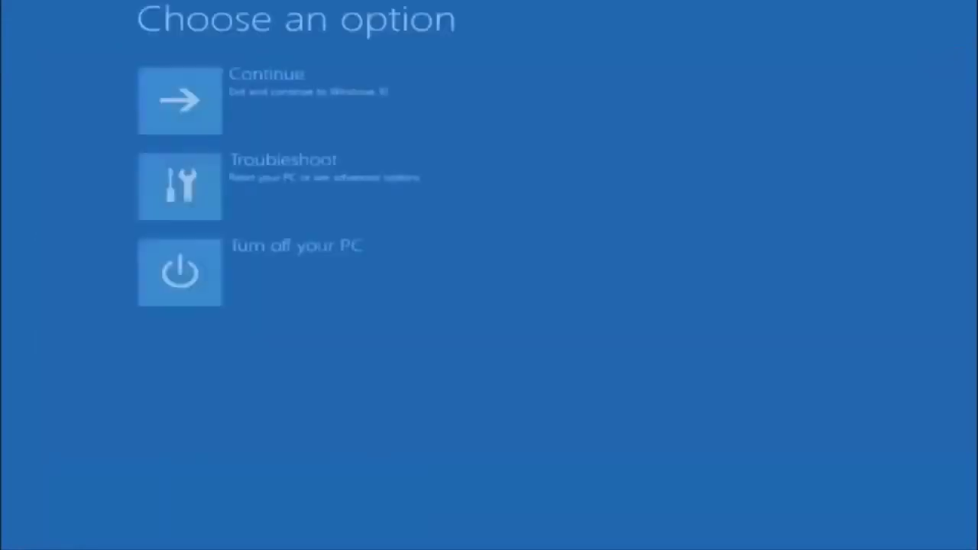